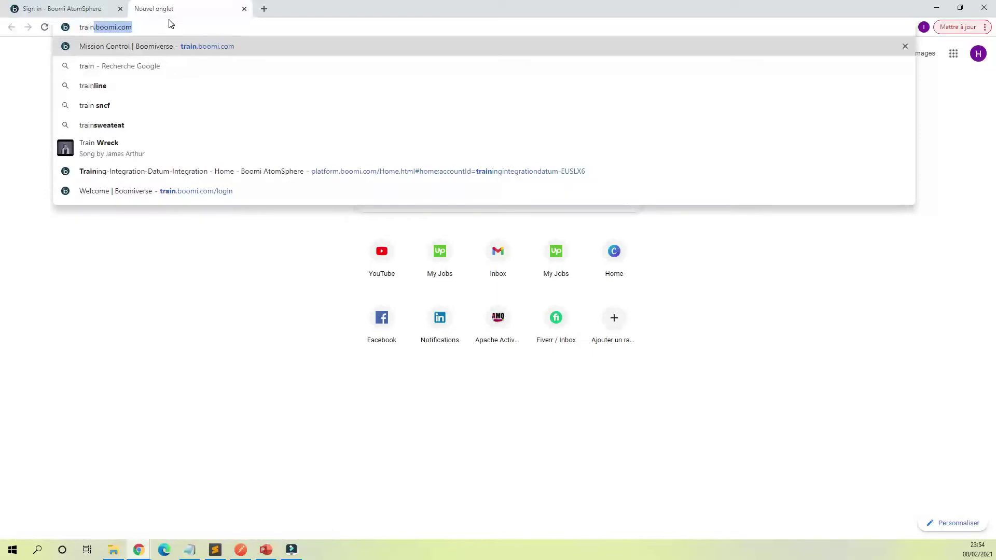
- Open train.boomi.com and view the account's profile details, closing the profile when done
{"action": "key", "text": "Return"}
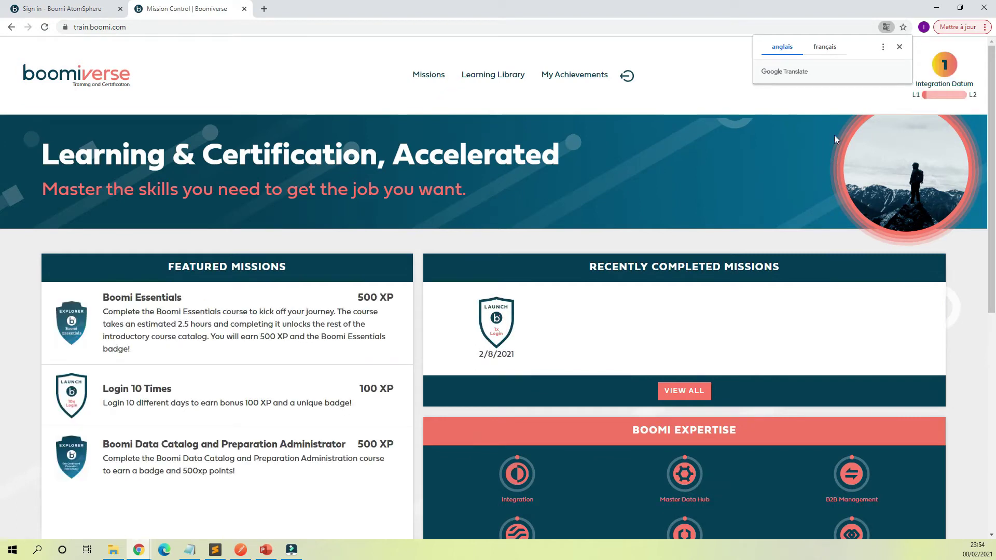
{"action": "left_click", "coordinate": [830, 117]}
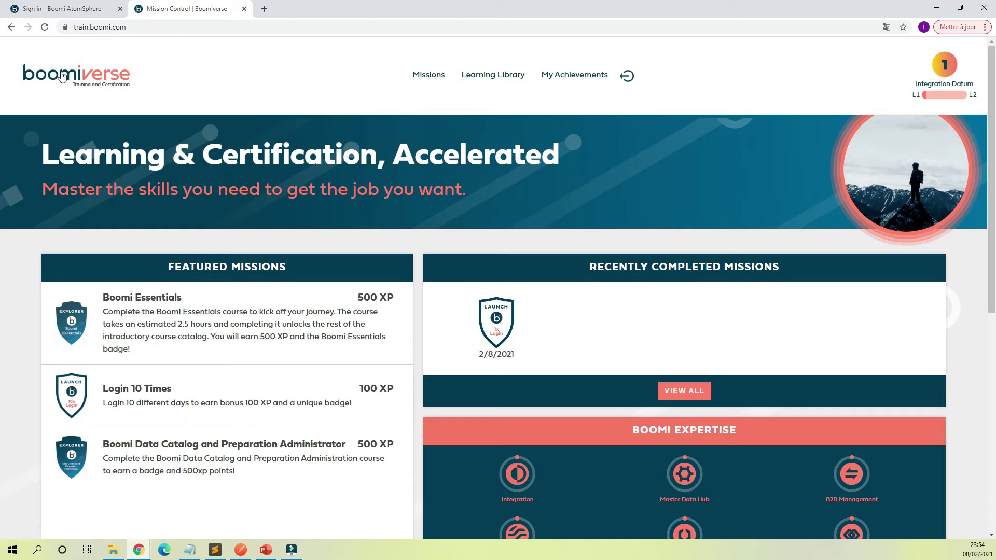
{"action": "left_click", "coordinate": [959, 72]}
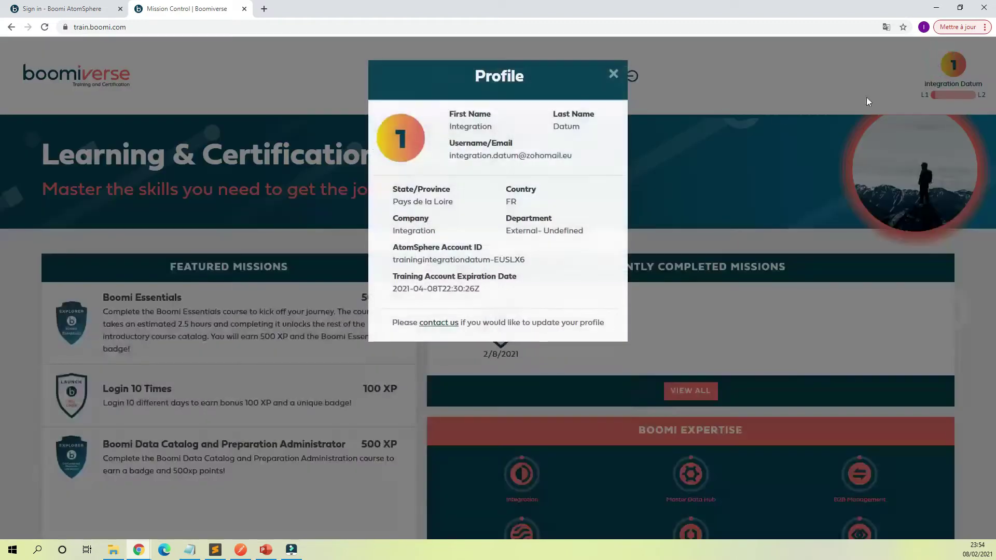
{"action": "left_click", "coordinate": [613, 71]}
- Log out of the Boomiverse training site and open the sign-up form to review its required fields
{"action": "left_click", "coordinate": [623, 78]}
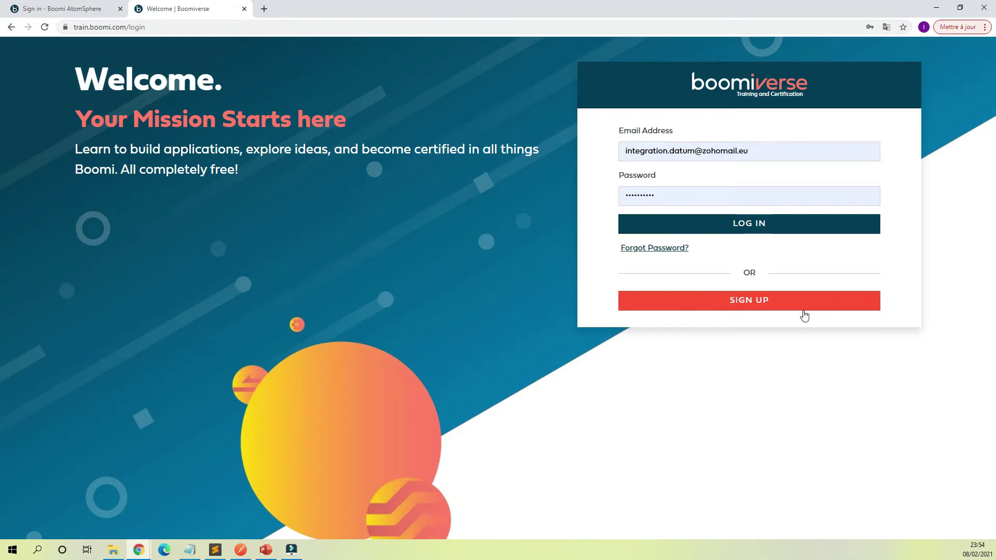
{"action": "left_click", "coordinate": [772, 308]}
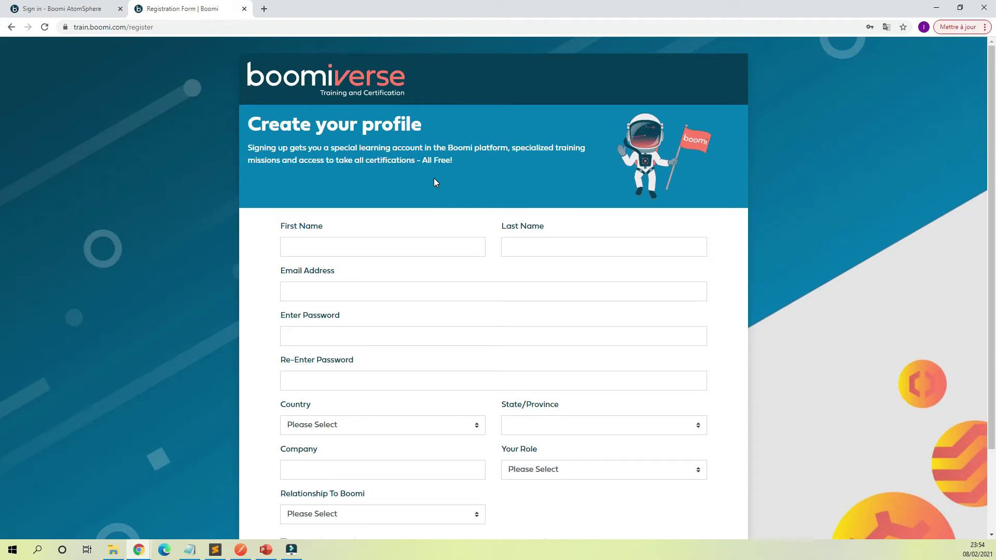
{"action": "scroll", "coordinate": [434, 181], "scroll_direction": "down", "scroll_amount": 2}
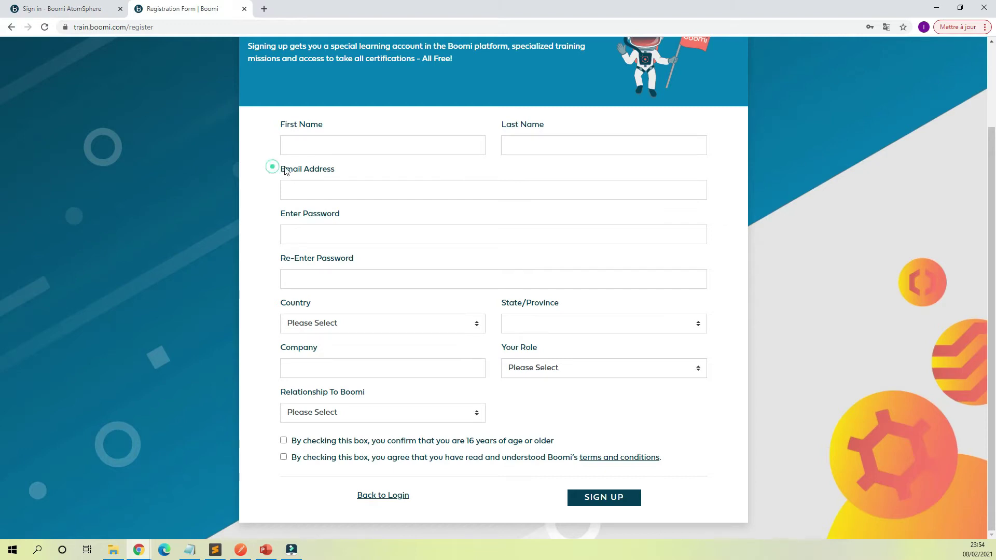
{"action": "left_click_drag", "start_coordinate": [271, 167], "coordinate": [340, 174]}
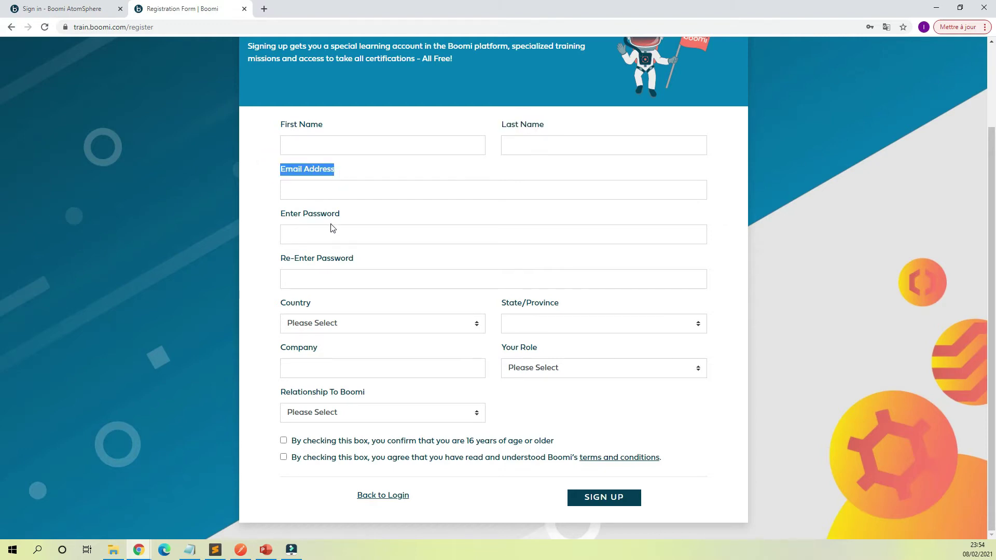
{"action": "left_click", "coordinate": [264, 9]}
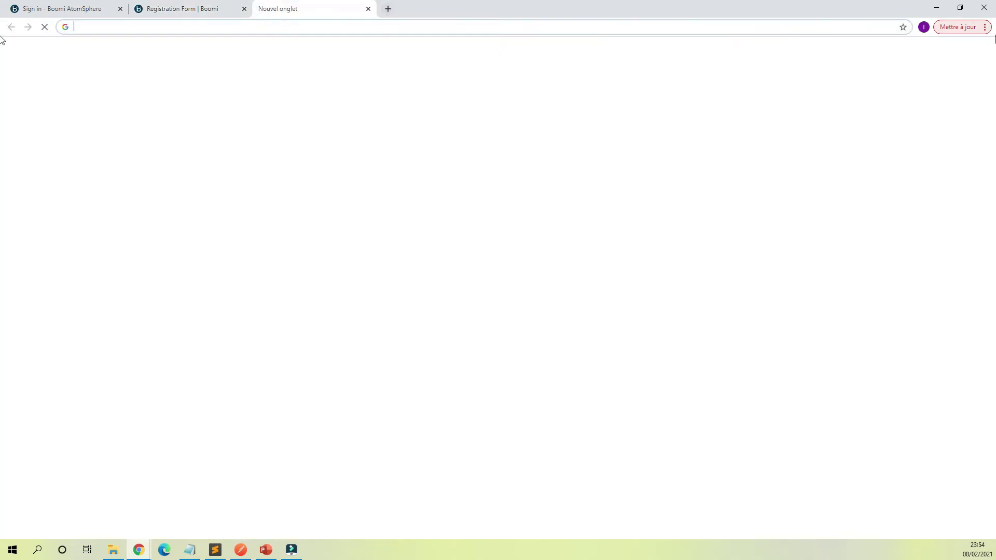
{"action": "type", "text": "zoho"}
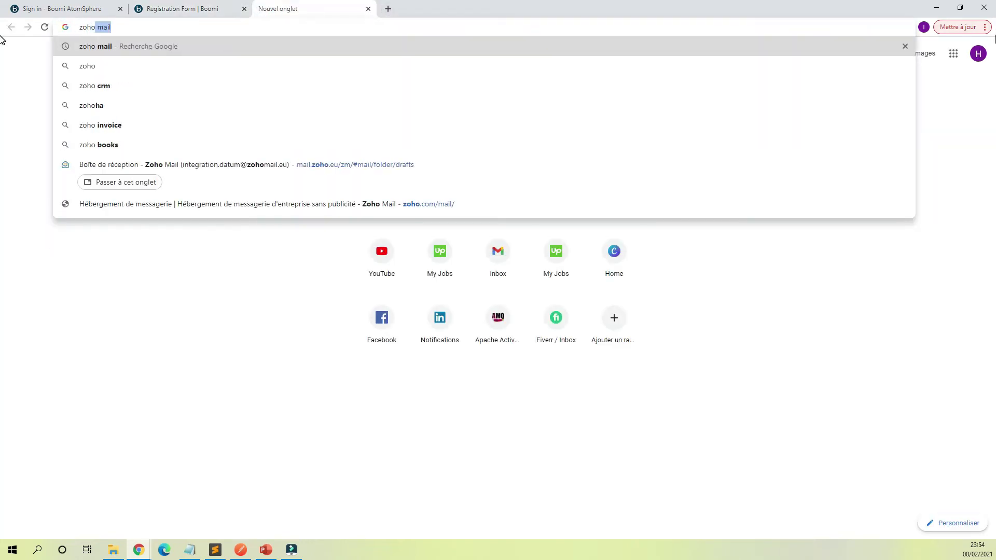
{"action": "left_click", "coordinate": [231, 9]}
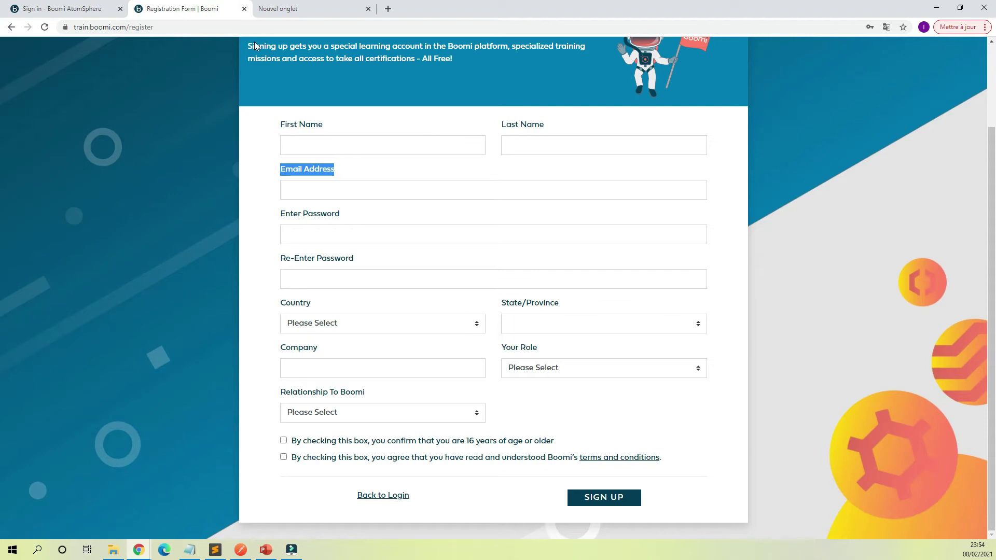
- Close the registration form and the extra blank page, and sign in to AtomSphere with the prefilled credentials
{"action": "left_click", "coordinate": [245, 9]}
{"action": "left_click", "coordinate": [245, 10]}
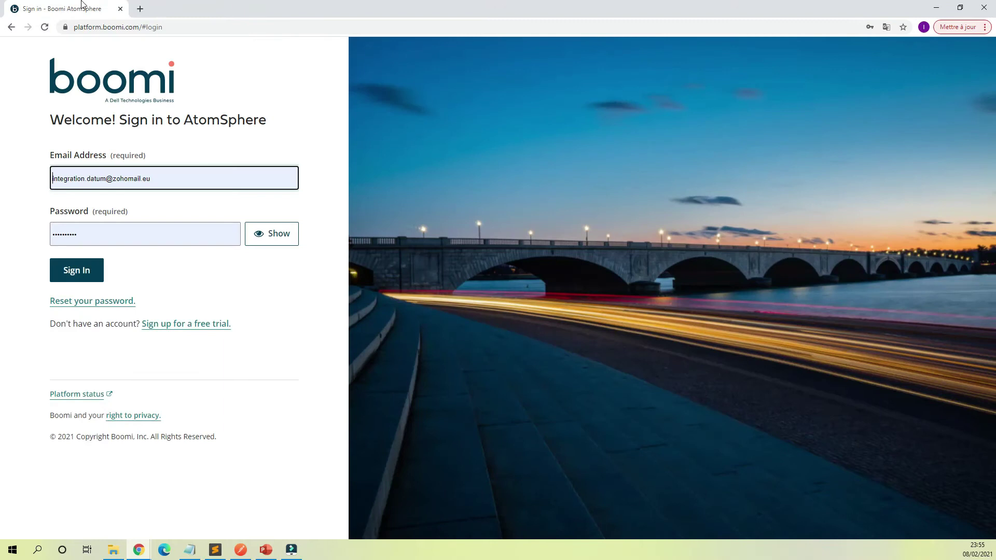
{"action": "left_click", "coordinate": [76, 276]}
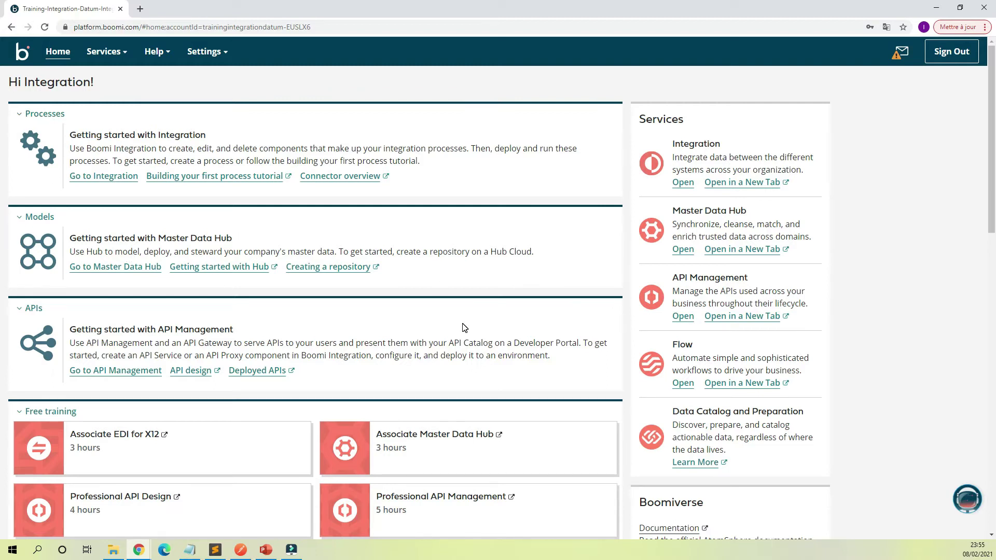
- Look over the AtomSphere home page and go to the Integration service
{"action": "scroll", "coordinate": [464, 328], "scroll_direction": "down", "scroll_amount": 5}
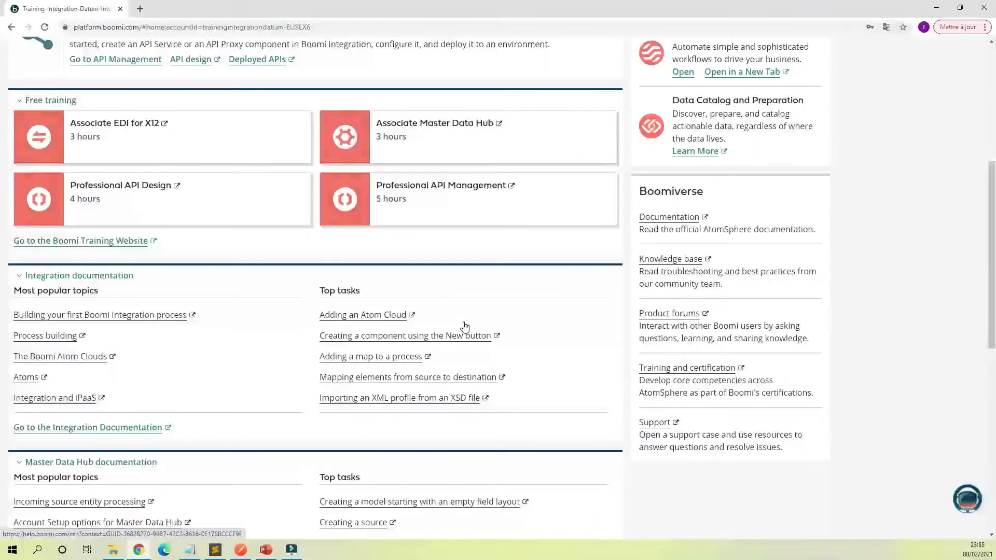
{"action": "scroll", "coordinate": [461, 327], "scroll_direction": "up", "scroll_amount": 2}
{"action": "scroll", "coordinate": [462, 327], "scroll_direction": "up", "scroll_amount": 4}
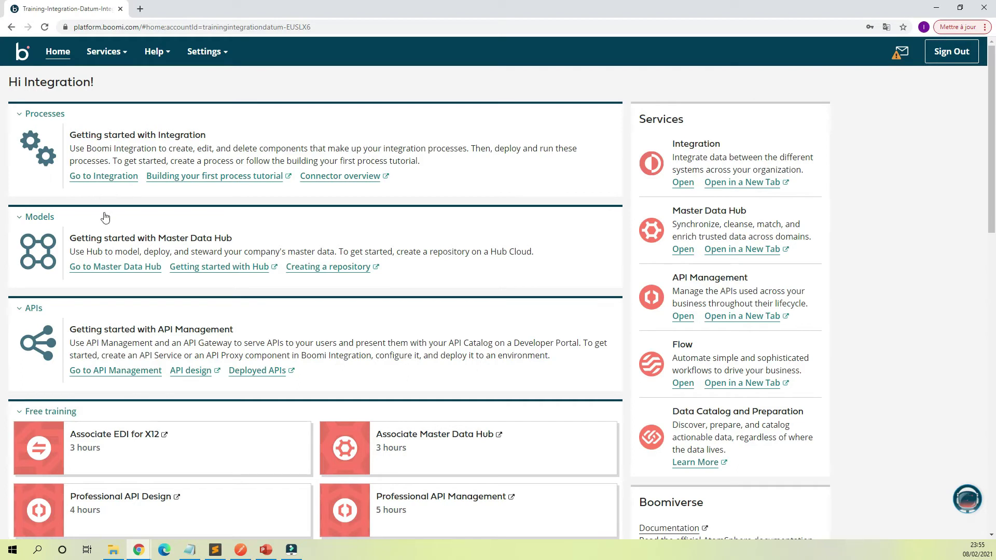
{"action": "left_click", "coordinate": [99, 177]}
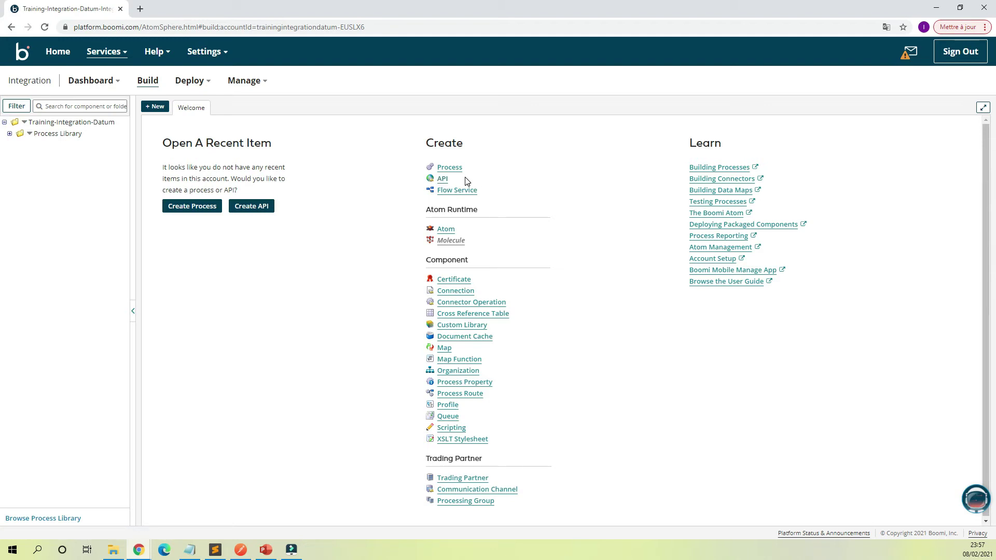
- Open the Atom Management page of the Integration service
{"action": "left_click", "coordinate": [244, 89]}
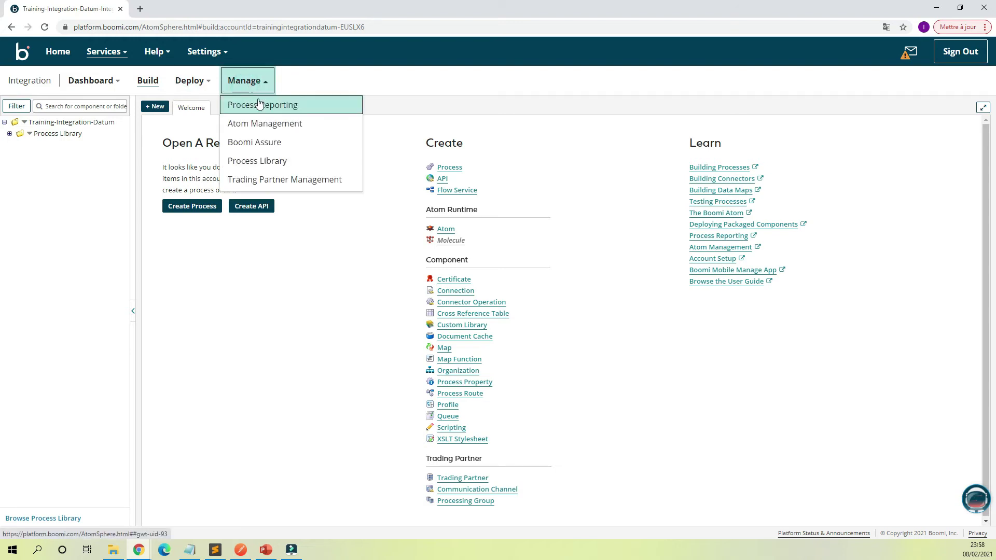
{"action": "left_click", "coordinate": [310, 130]}
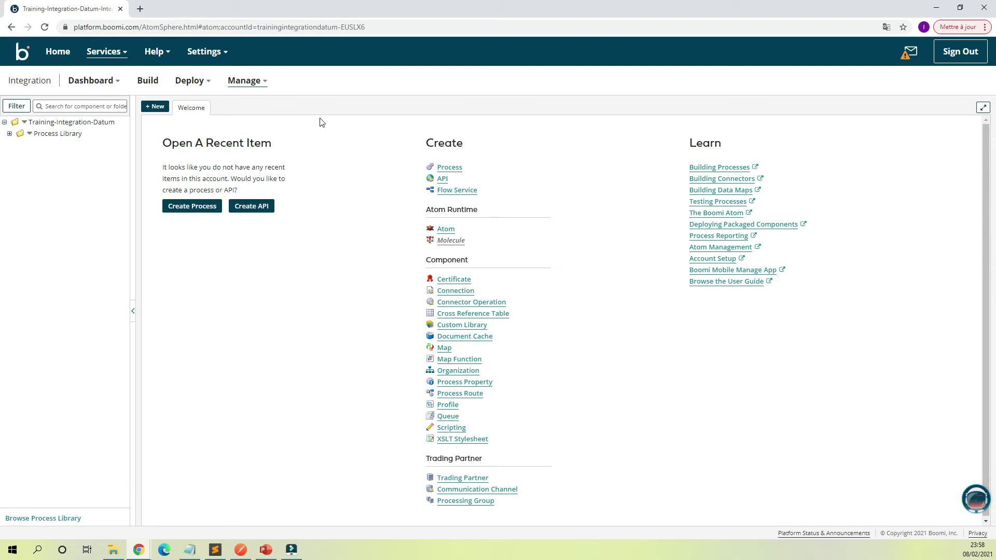
{"action": "left_click", "coordinate": [253, 83]}
{"action": "left_click", "coordinate": [402, 81]}
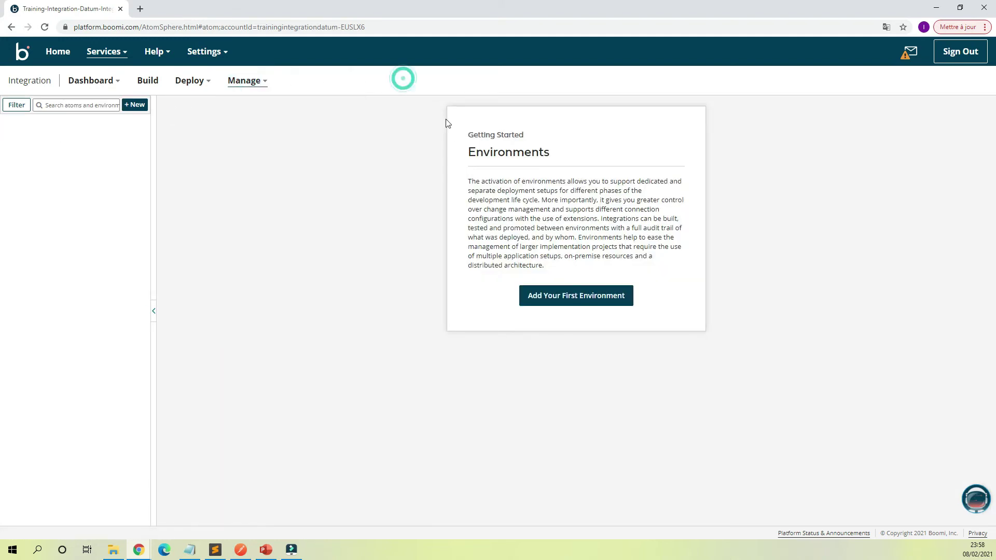
- Start adding an environment to review its name field and classification options, and cancel without saving
{"action": "left_click", "coordinate": [137, 105]}
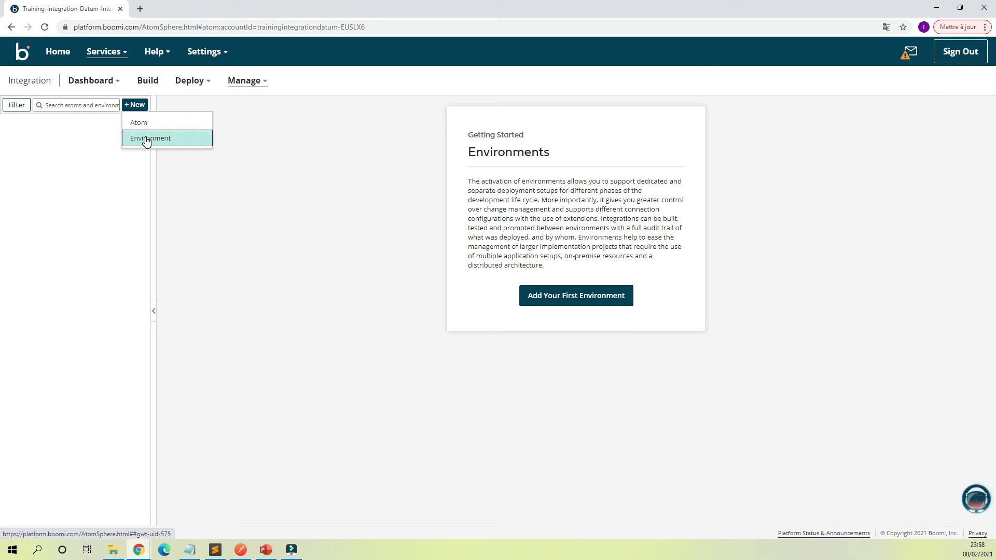
{"action": "left_click", "coordinate": [146, 139]}
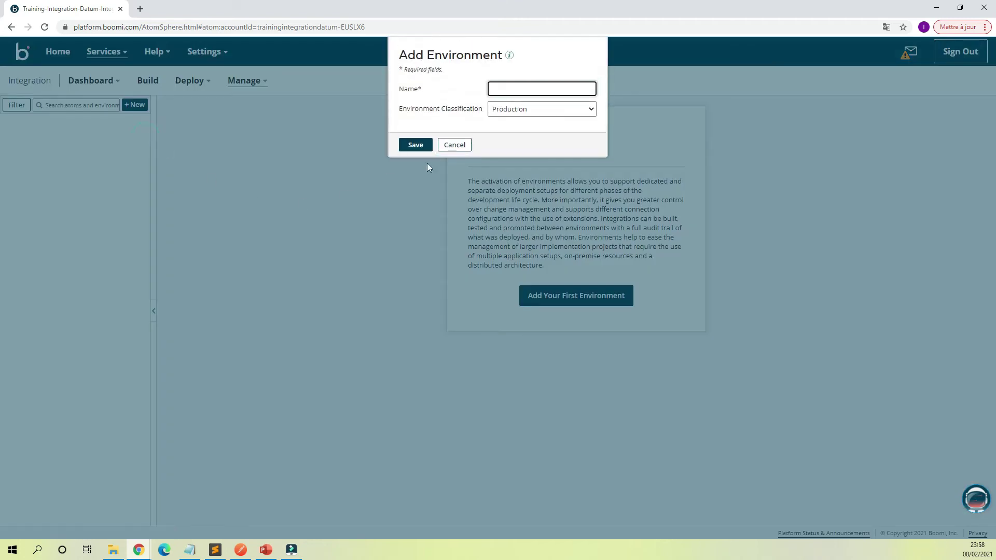
{"action": "left_click", "coordinate": [533, 110]}
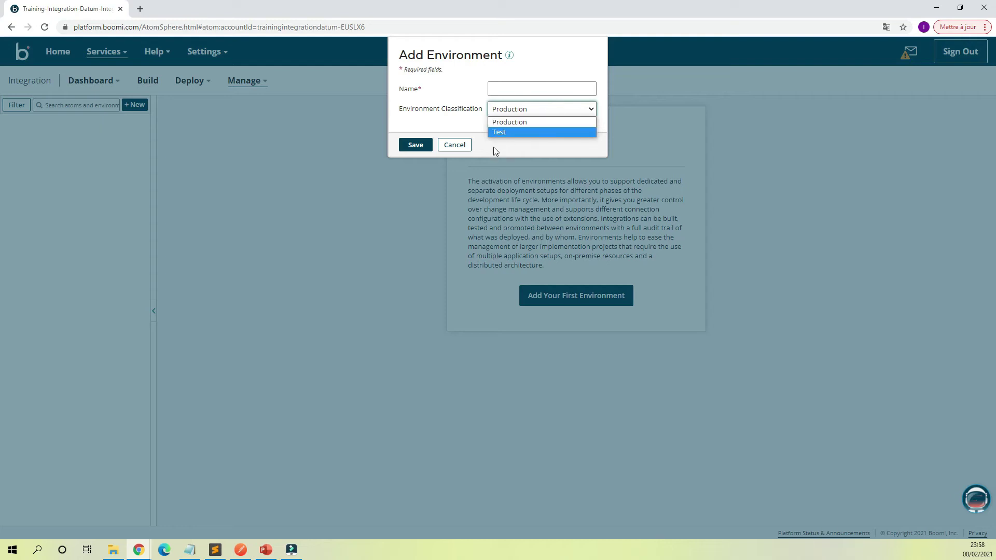
{"action": "left_click", "coordinate": [414, 209]}
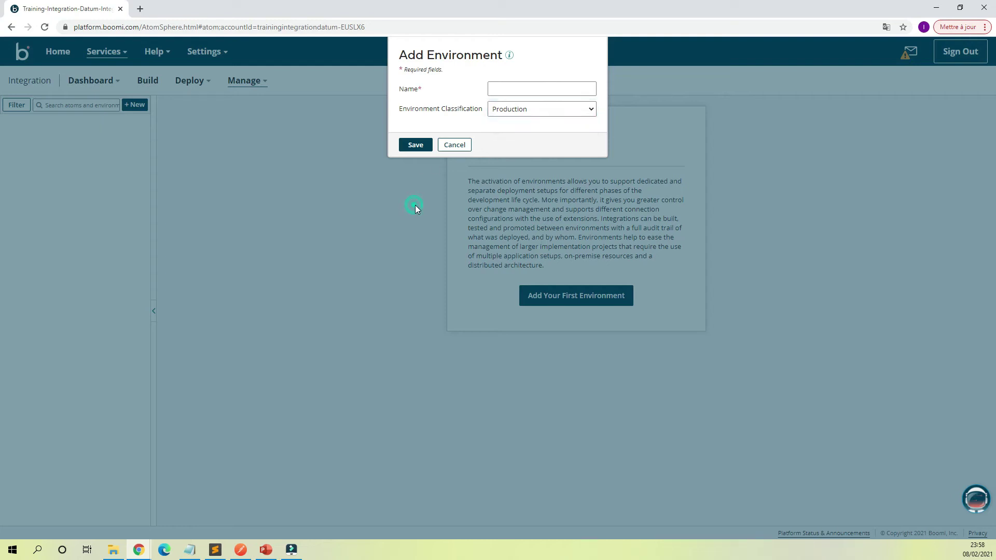
{"action": "left_click", "coordinate": [465, 146]}
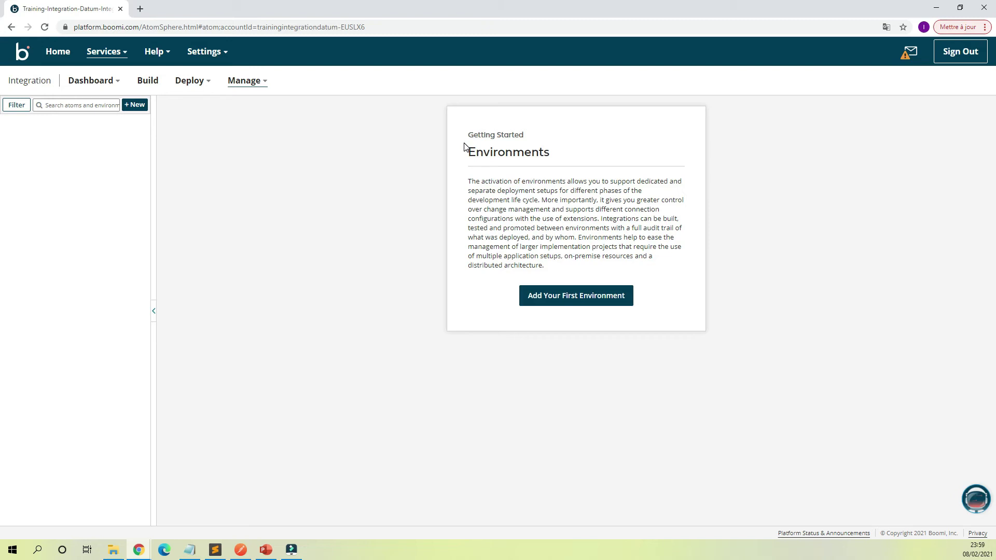
- Start a new Atom from Atom Management and select Windows 64-bit as the operating system for a local setup
{"action": "left_click", "coordinate": [266, 81]}
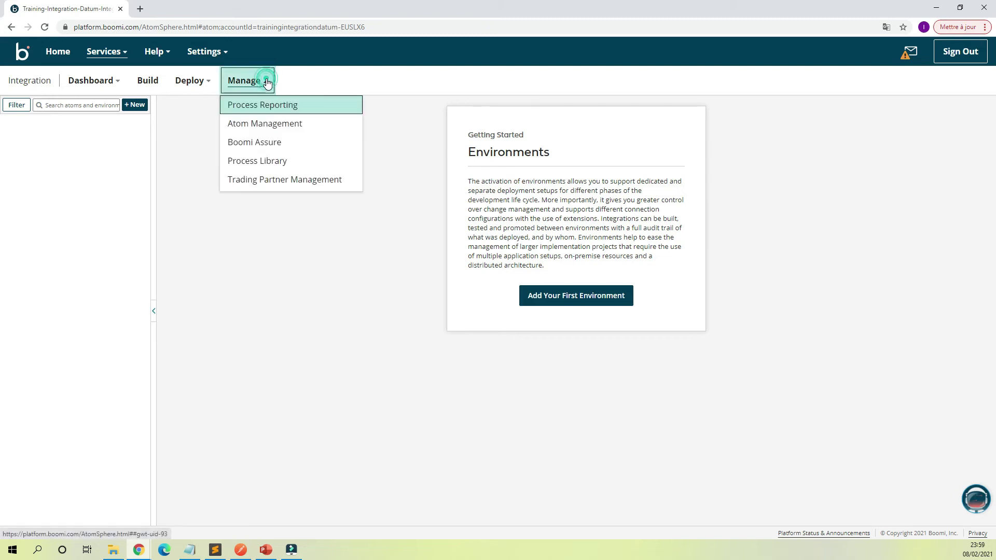
{"action": "left_click", "coordinate": [267, 128]}
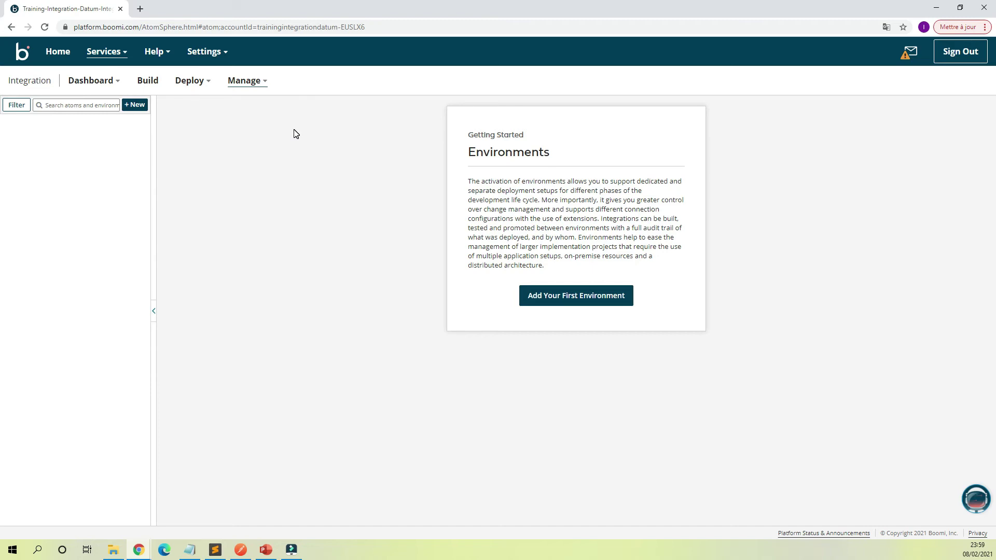
{"action": "left_click", "coordinate": [136, 106]}
{"action": "left_click", "coordinate": [149, 124]}
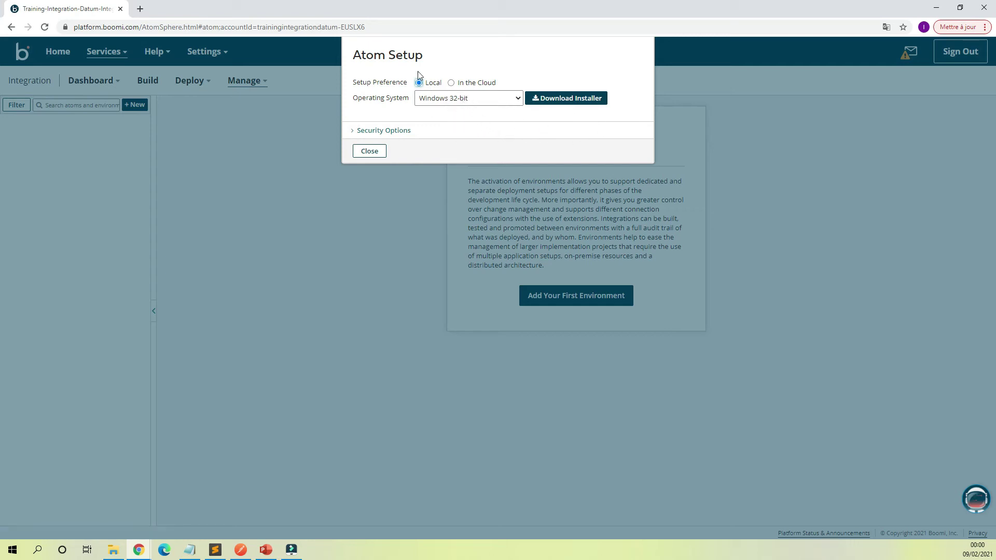
{"action": "left_click", "coordinate": [469, 100]}
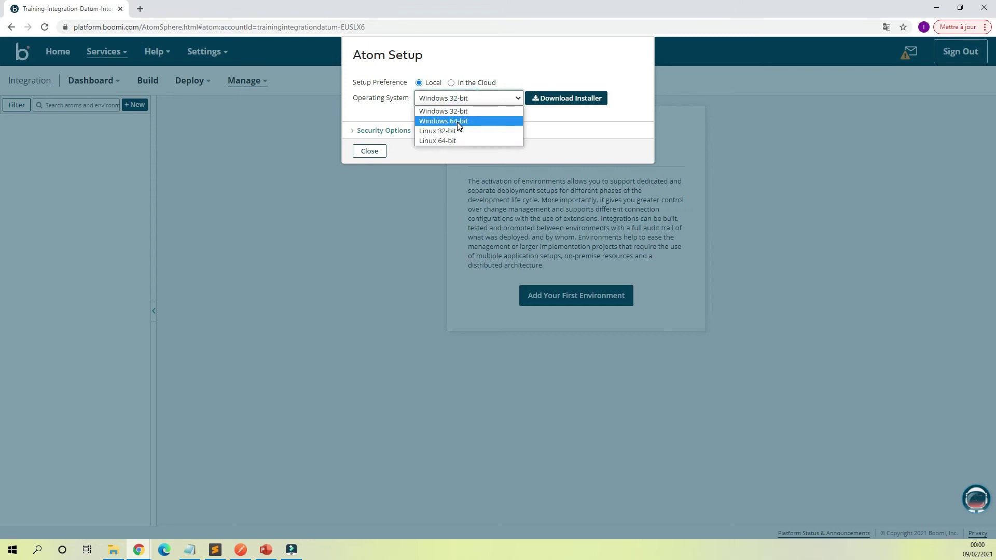
{"action": "left_click", "coordinate": [458, 123]}
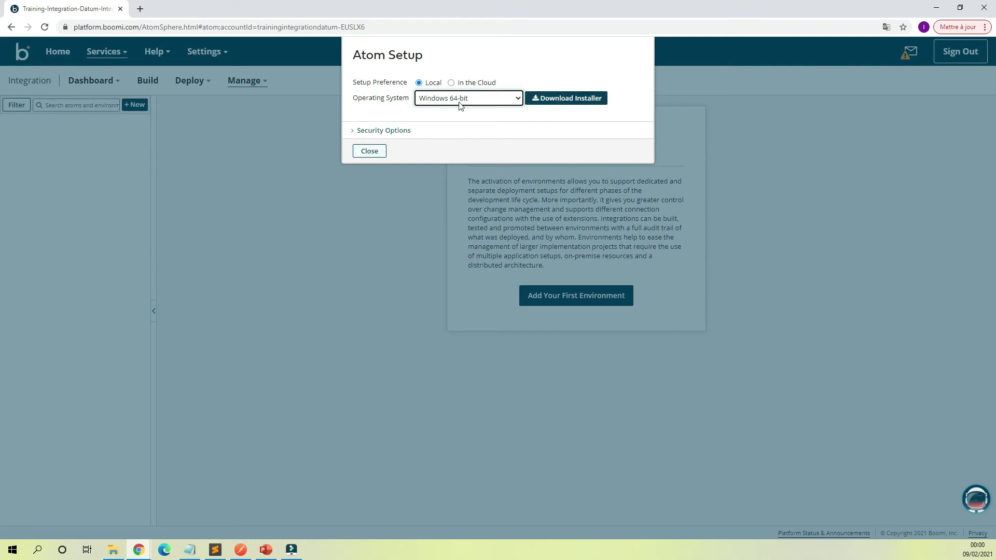
- Switch the Atom setup preference to In the Cloud, review the available clouds, and cancel the setup
{"action": "left_click", "coordinate": [473, 83]}
{"action": "left_click", "coordinate": [483, 107]}
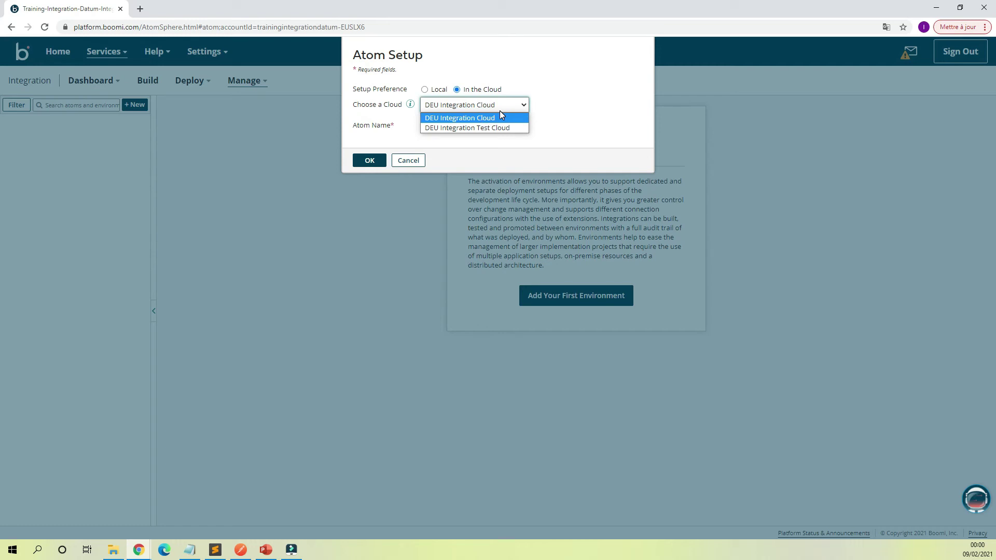
{"action": "left_click", "coordinate": [564, 111]}
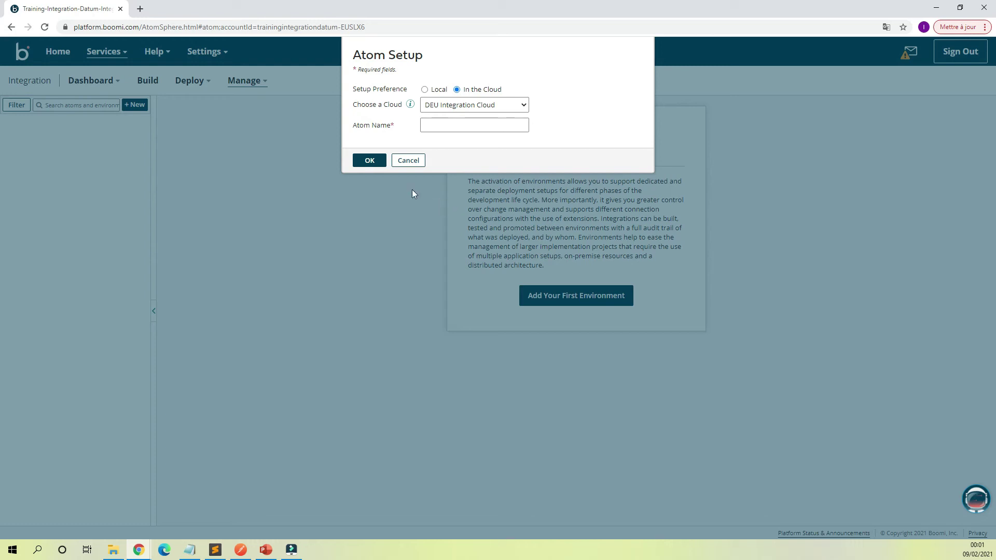
{"action": "left_click", "coordinate": [408, 160]}
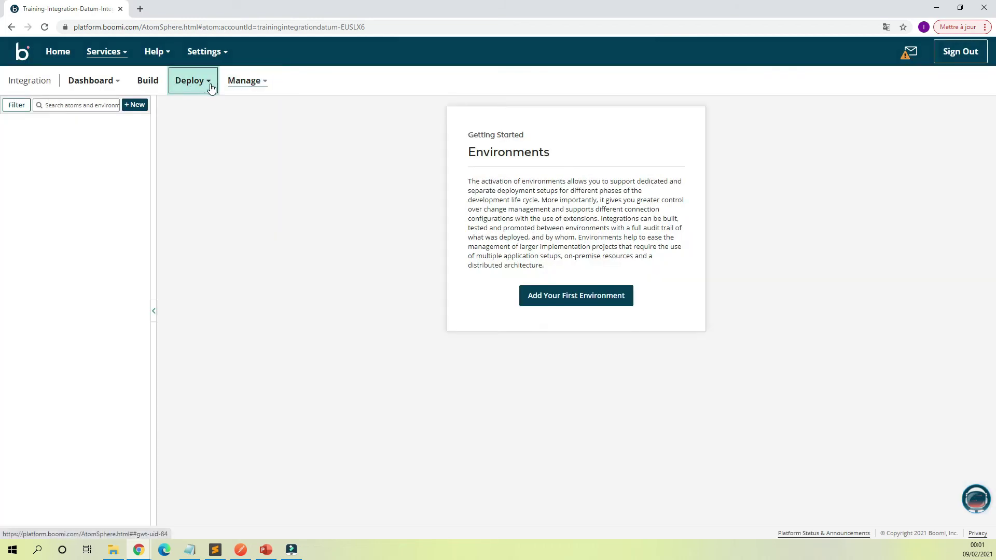
- Open the Deployments page and review the other deployment options without leaving it
{"action": "left_click", "coordinate": [210, 86]}
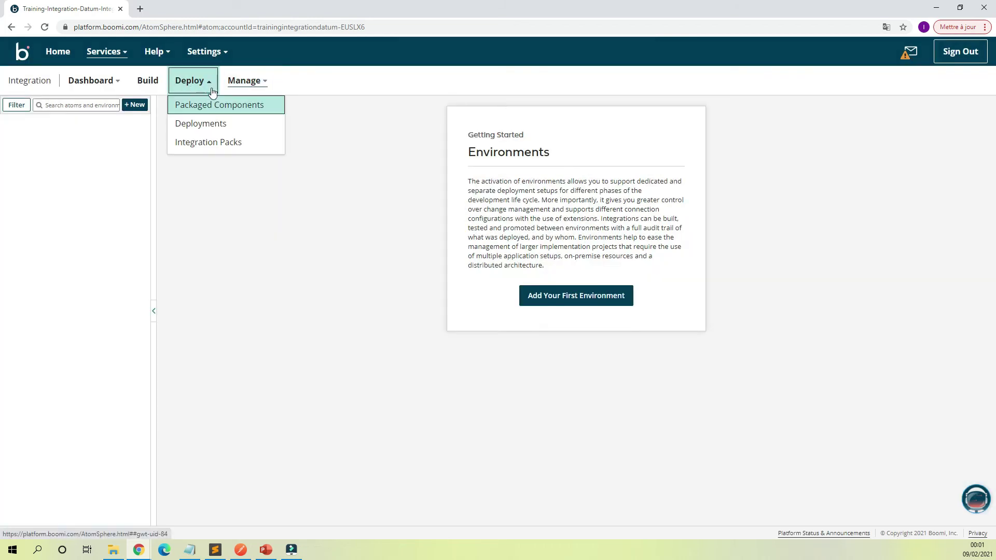
{"action": "left_click", "coordinate": [236, 128]}
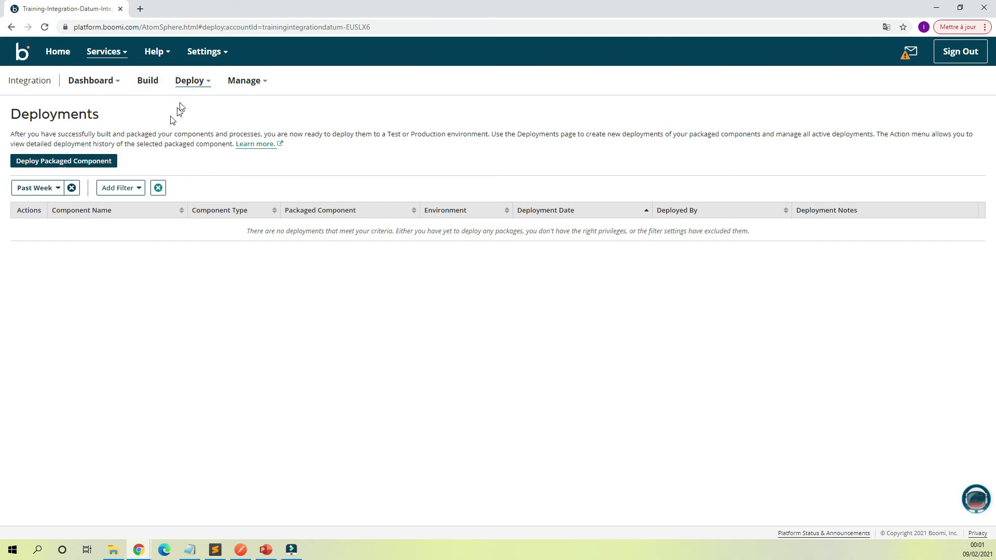
{"action": "left_click", "coordinate": [190, 83]}
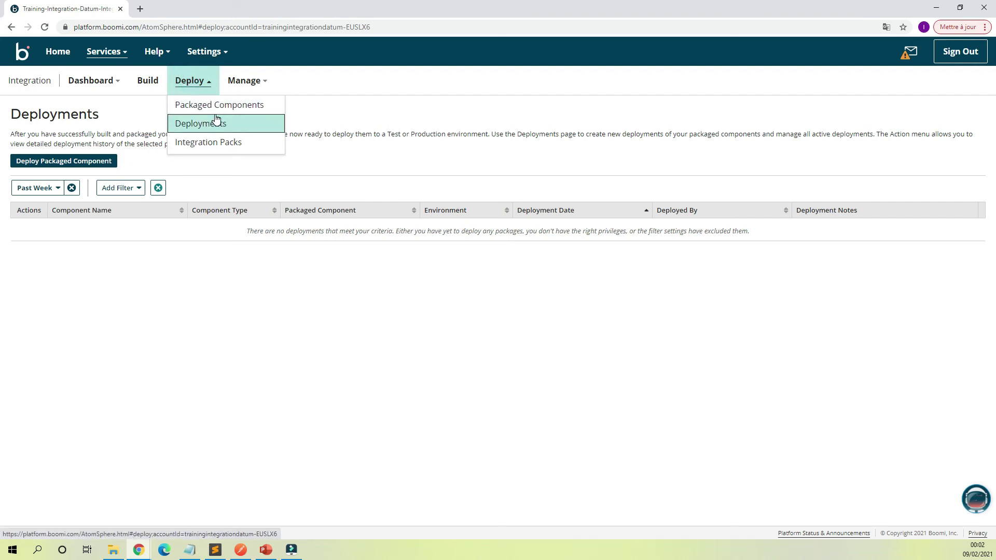
{"action": "left_click", "coordinate": [238, 163]}
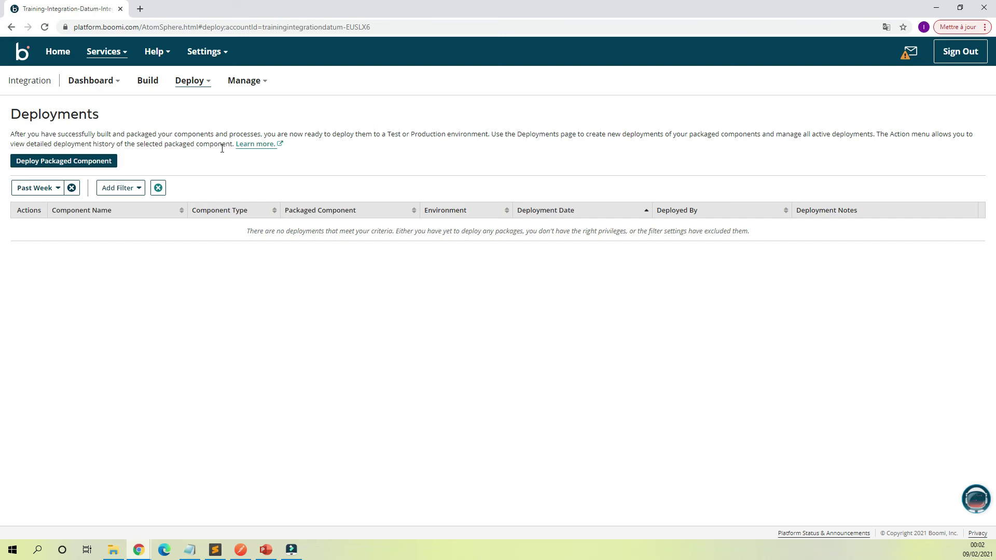
- Create a new process from the Build page and dismiss the Start shape's configuration without changing it
{"action": "left_click", "coordinate": [148, 80]}
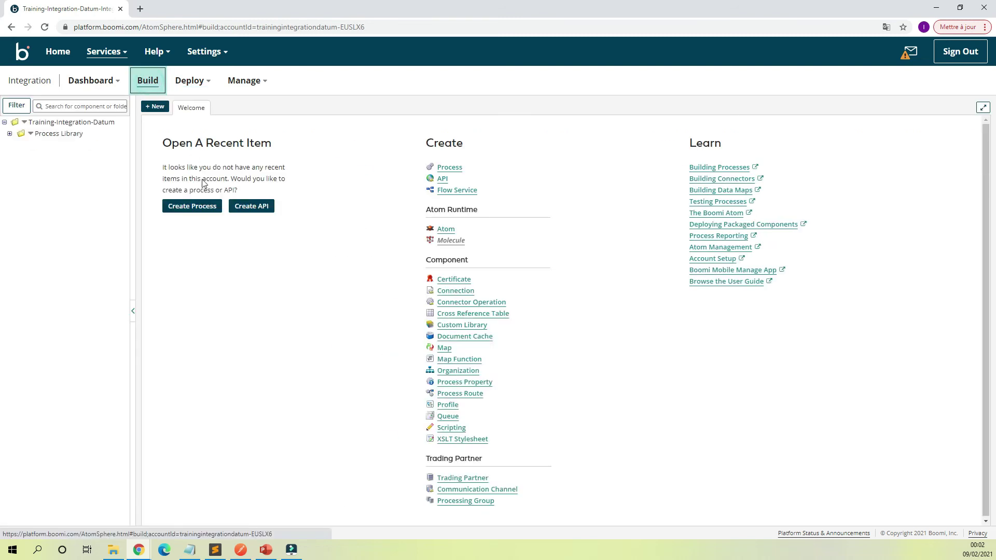
{"action": "left_click", "coordinate": [198, 208]}
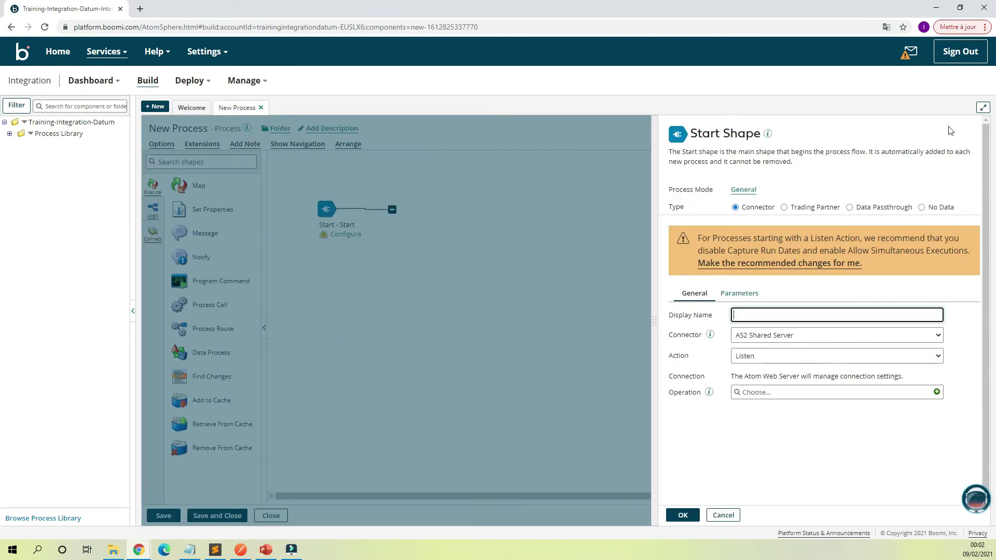
{"action": "left_click", "coordinate": [723, 515]}
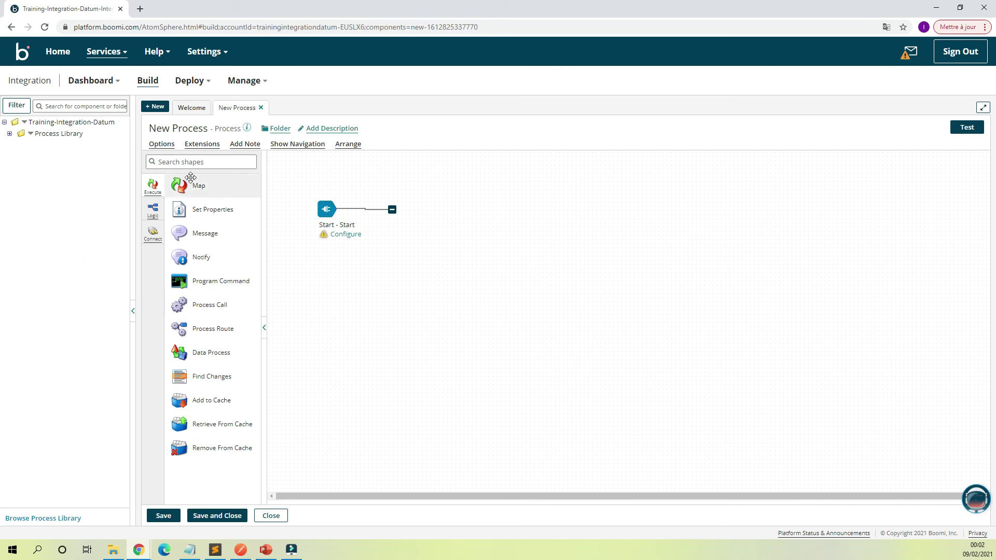
- Examine the shapes available for the process in the Execute, Logic and Connect categories, including the technology and application connectors
{"action": "left_click", "coordinate": [186, 343]}
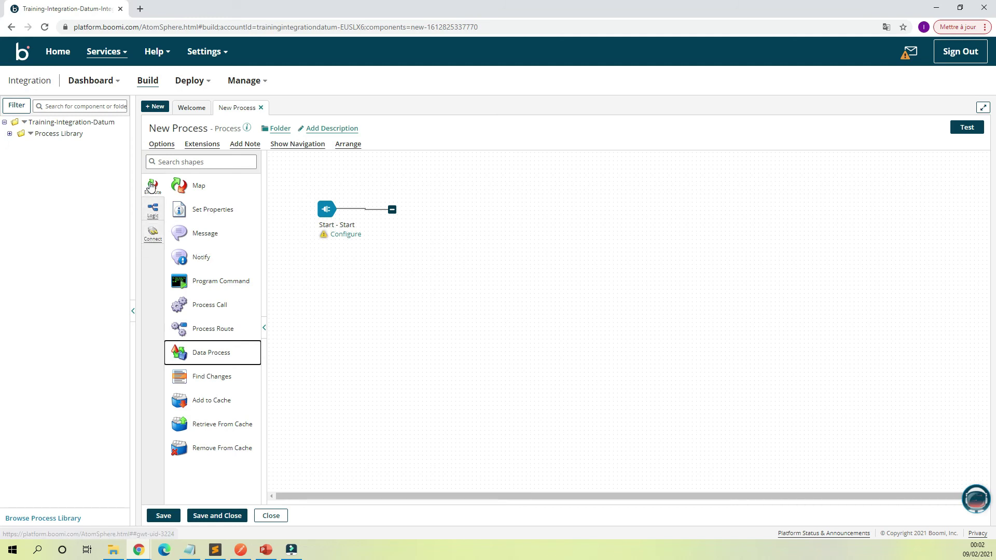
{"action": "left_click", "coordinate": [158, 212]}
{"action": "left_click", "coordinate": [153, 232]}
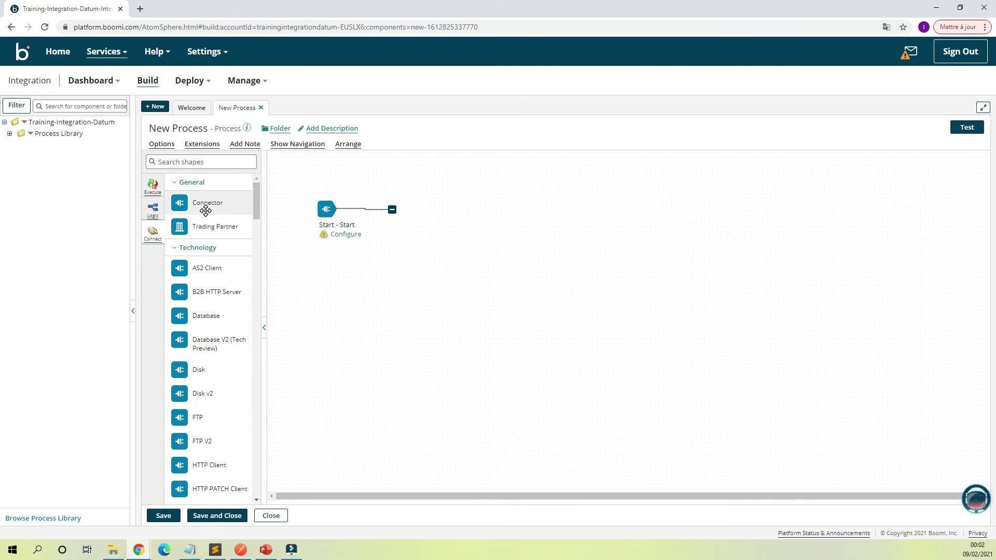
{"action": "scroll", "coordinate": [209, 234], "scroll_direction": "down", "scroll_amount": 3}
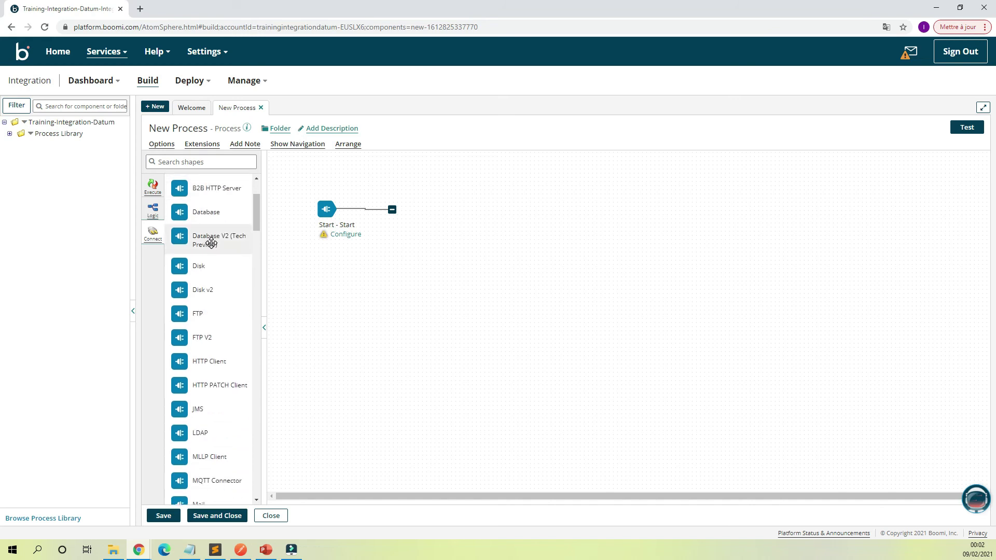
{"action": "scroll", "coordinate": [212, 244], "scroll_direction": "down", "scroll_amount": 5}
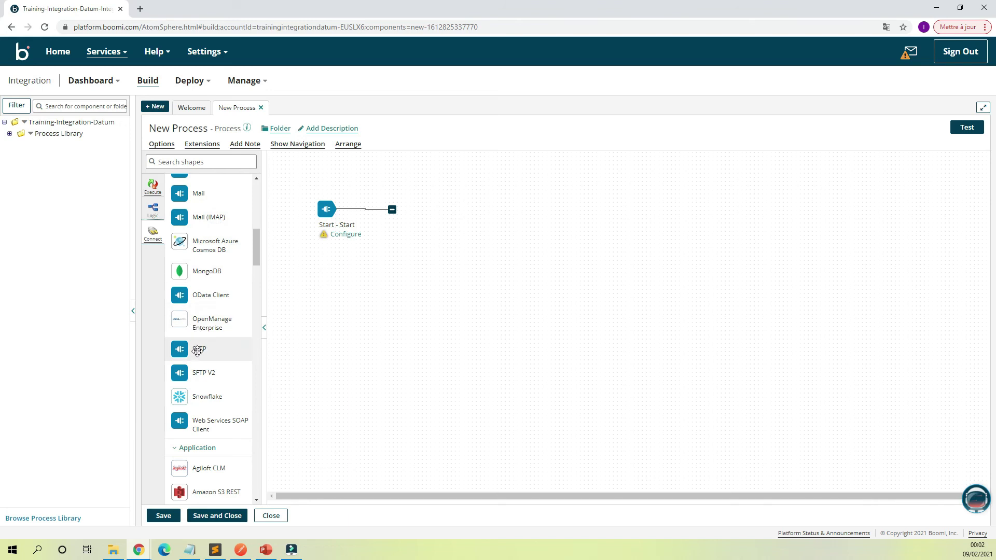
{"action": "scroll", "coordinate": [201, 372], "scroll_direction": "down", "scroll_amount": 6}
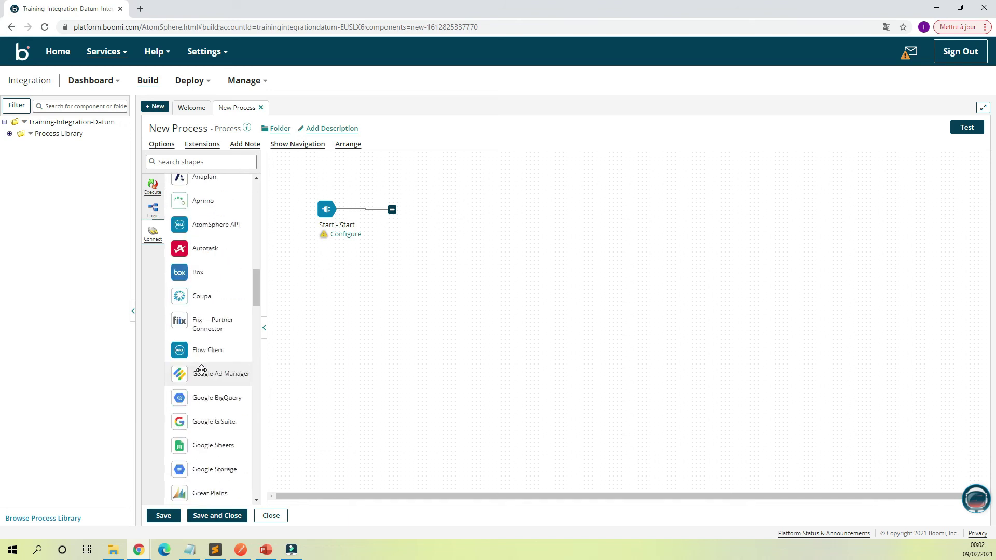
{"action": "scroll", "coordinate": [224, 285], "scroll_direction": "down", "scroll_amount": 3}
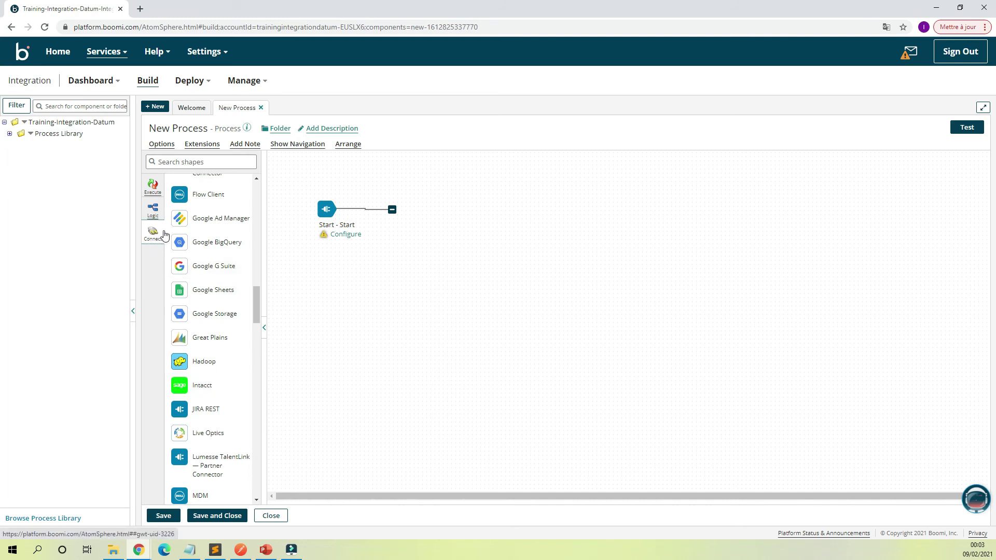
{"action": "left_click", "coordinate": [153, 215]}
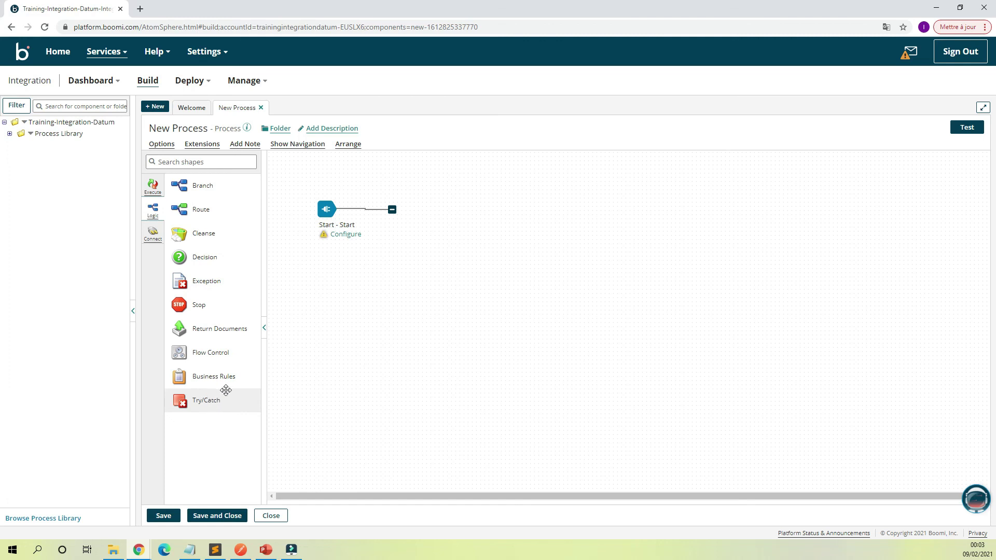
{"action": "left_click", "coordinate": [158, 191]}
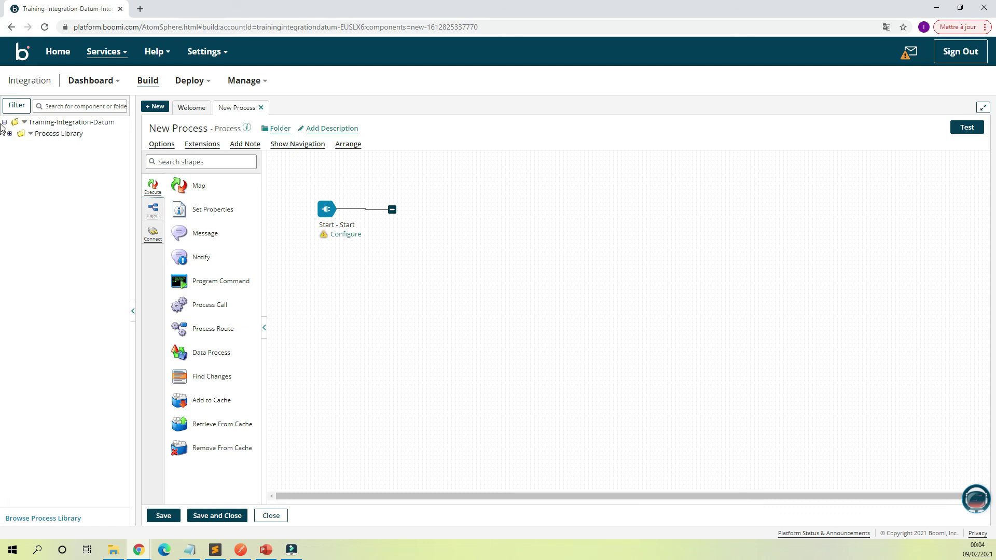
- Create a folder named We-Post inside the Training-Integration-Datum root folder
{"action": "right_click", "coordinate": [26, 124]}
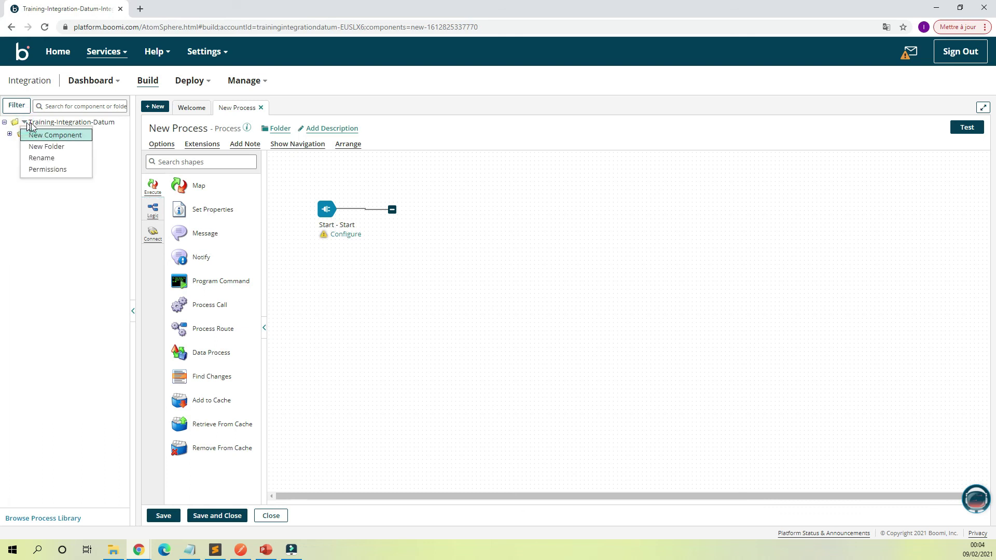
{"action": "left_click", "coordinate": [65, 149]}
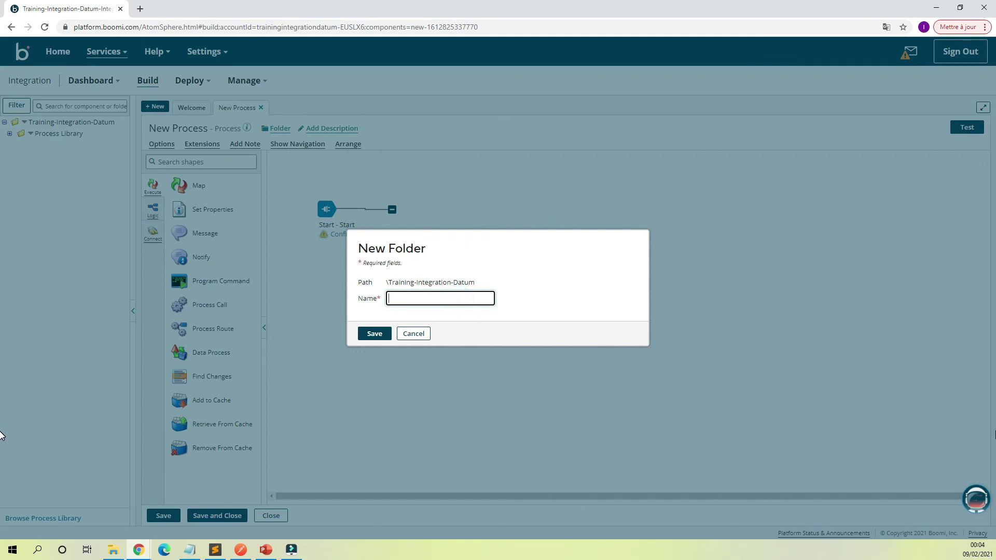
{"action": "type", "text": "We-Post"}
{"action": "left_click", "coordinate": [371, 334]}
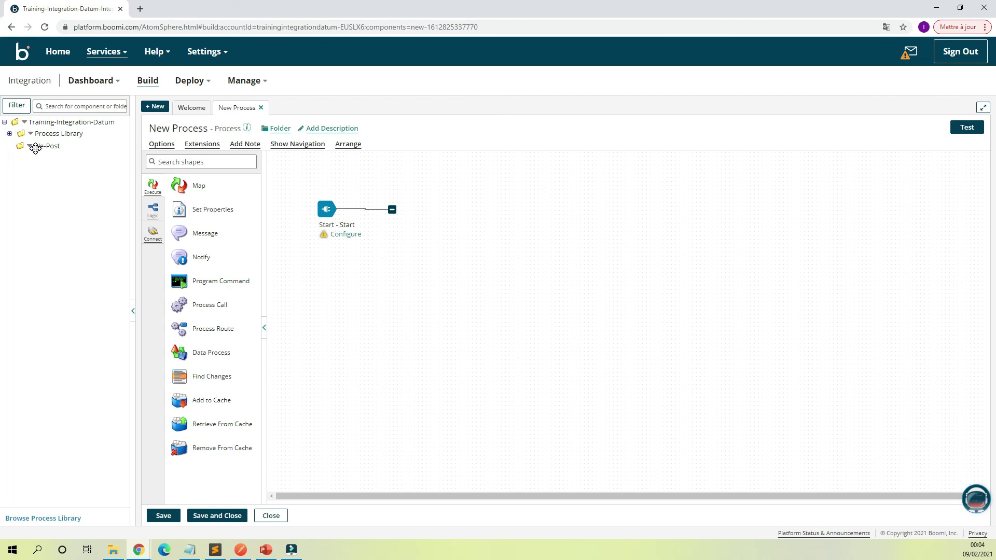
- Browse the published processes in the Boomi Process Library and close it without installing any
{"action": "left_click", "coordinate": [54, 519]}
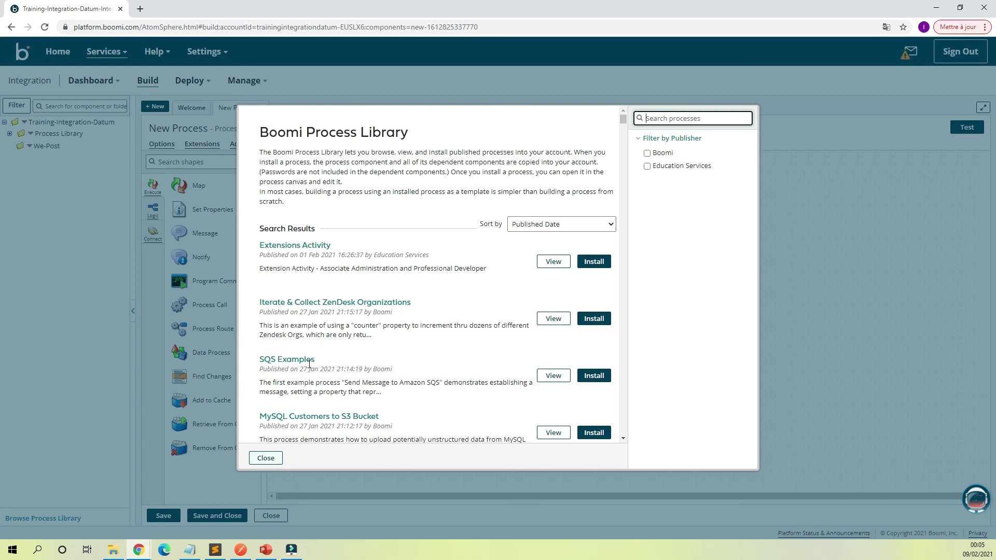
{"action": "left_click", "coordinate": [270, 459]}
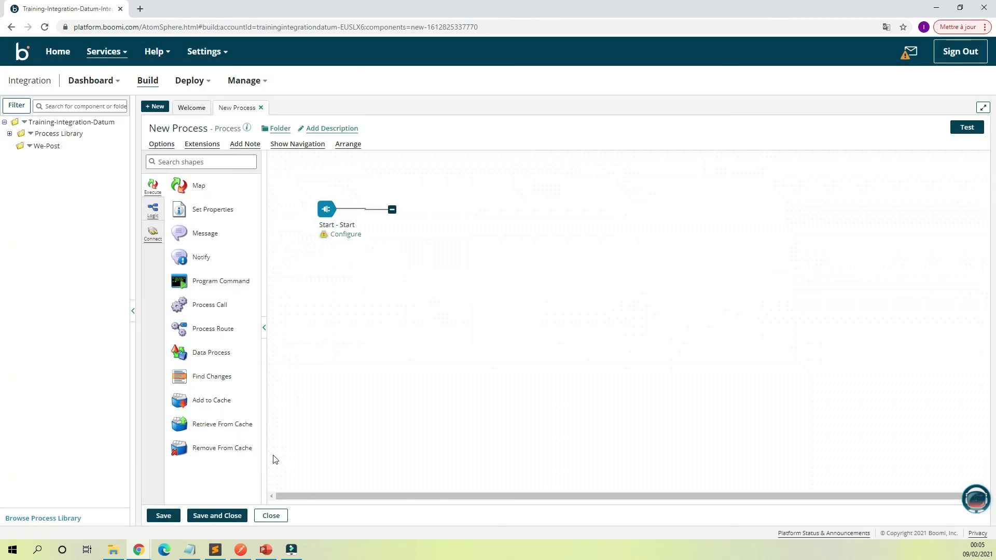